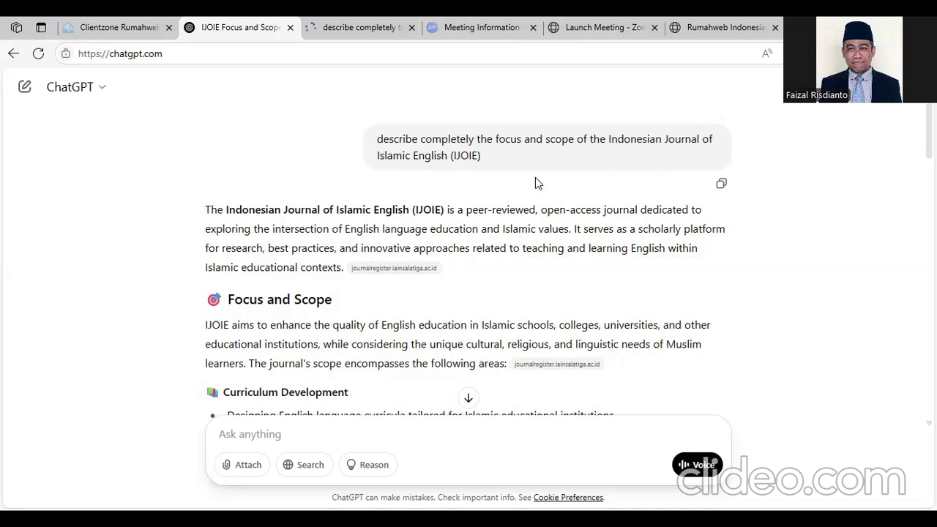
Read through ChatGPT's description of the focus and scope of the Indonesian Journal of Islamic English (IJOIE).
scroll(532, 225, down, 5)
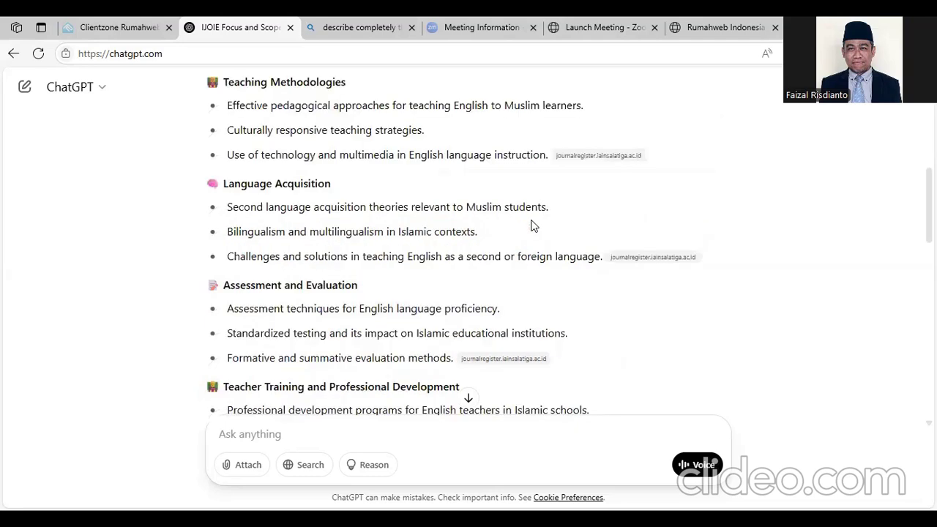
scroll(532, 224, up, 3)
scroll(532, 225, up, 2)
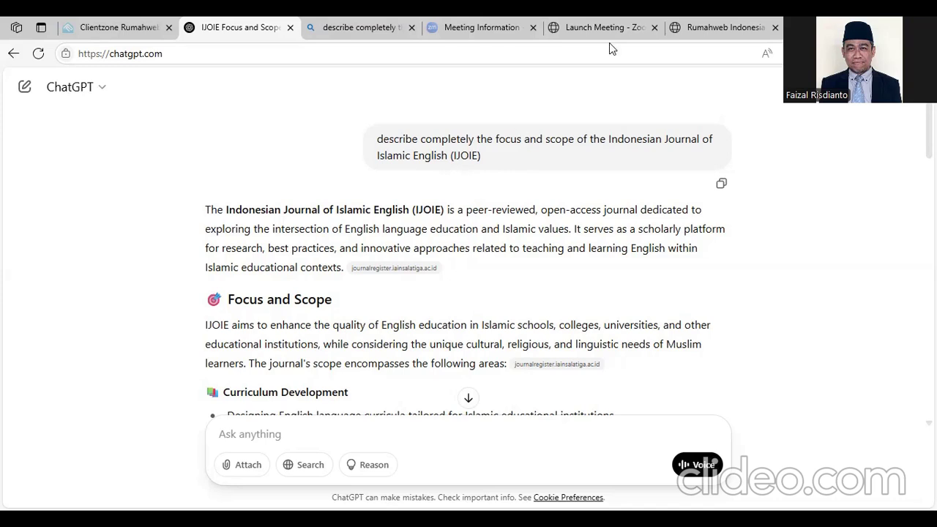
Switch to the Rumahweb client zone and review the list of registered domains.
click(717, 27)
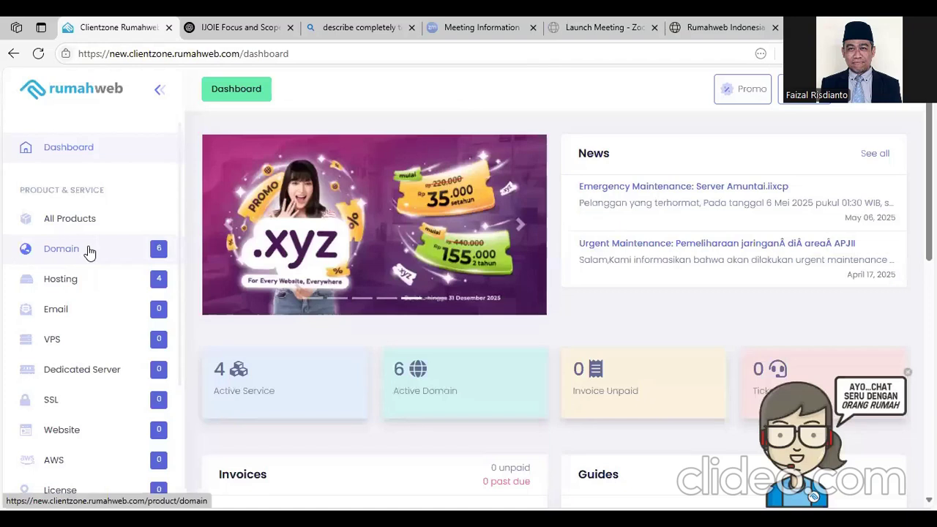
click(88, 251)
scroll(298, 243, down, 3)
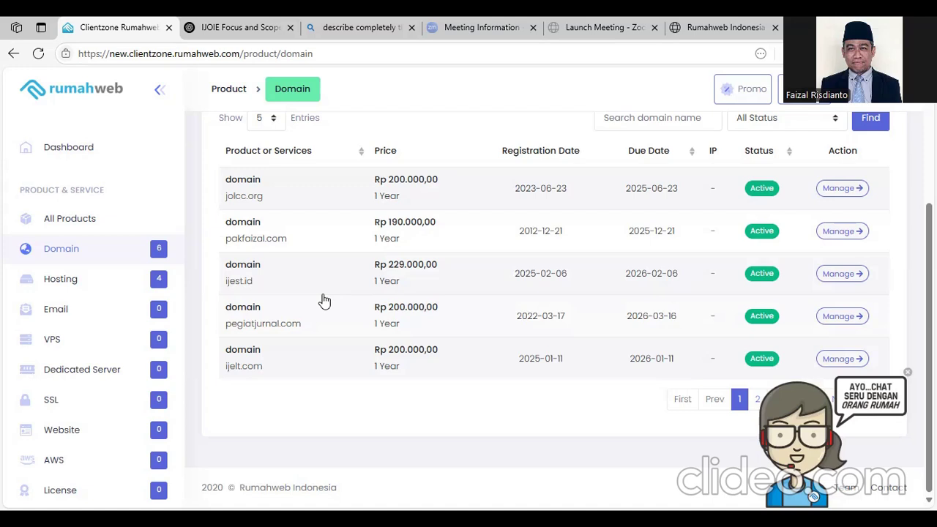
Review the account's hosting services and the list of ordered hosting plans.
click(71, 280)
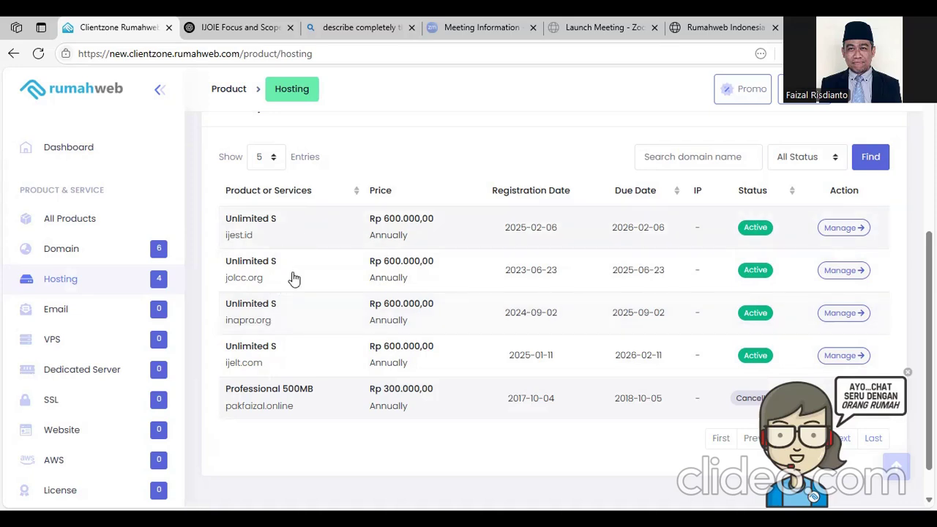
scroll(297, 315, down, 1)
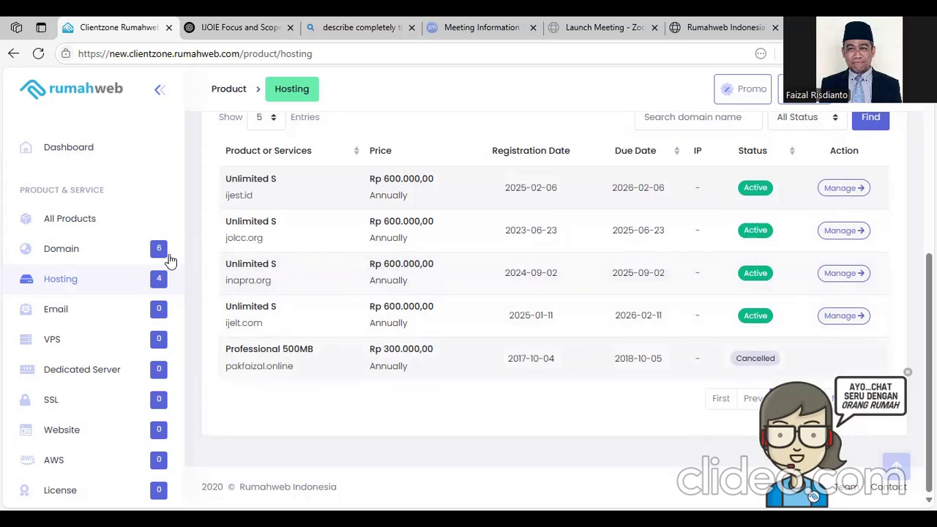
scroll(192, 124, up, 4)
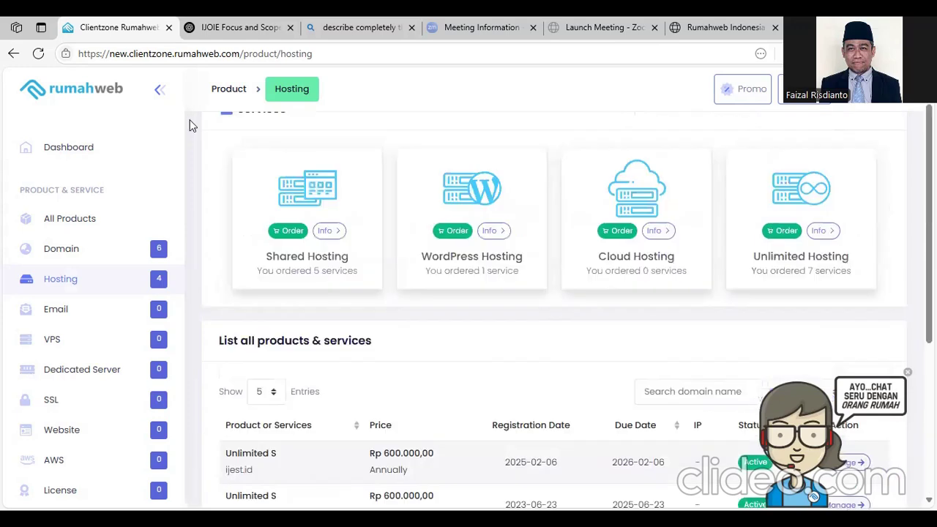
scroll(226, 73, up, 1)
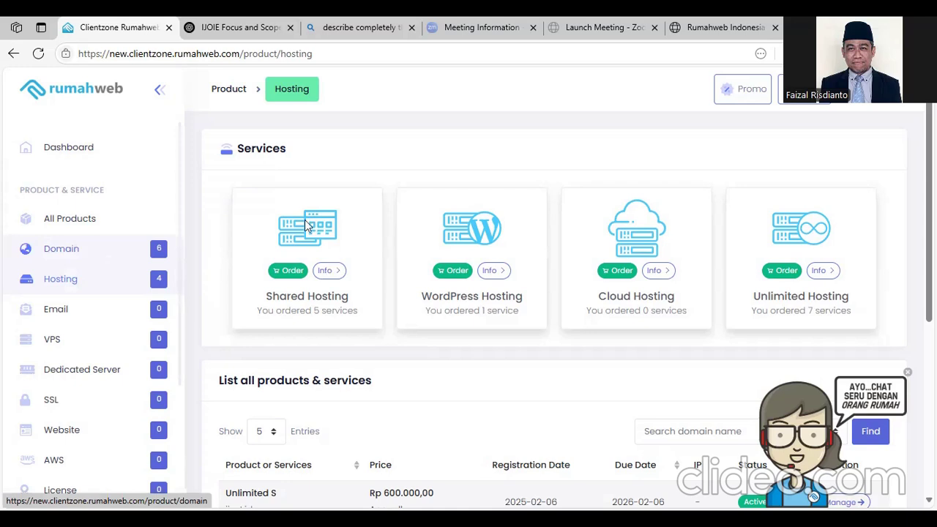
scroll(476, 87, down, 3)
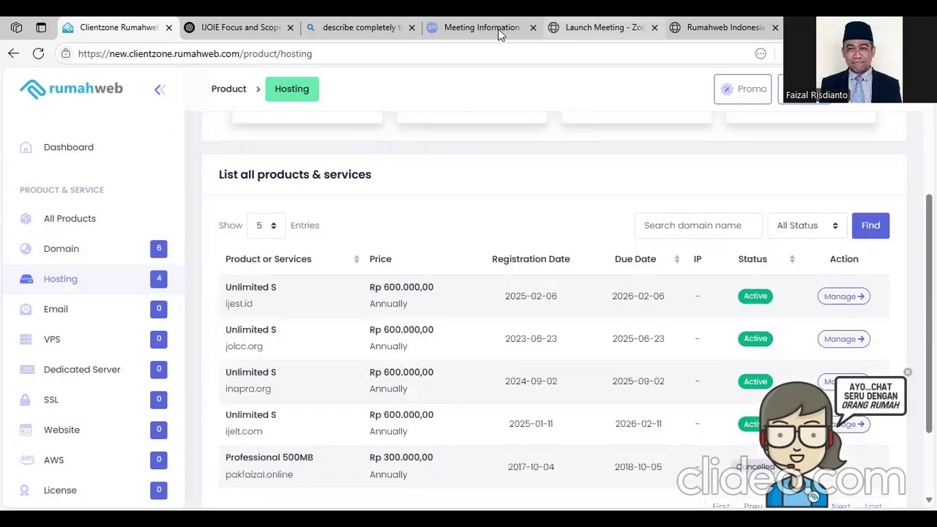
Check the availability of the domain name "ijoie" on Rumahweb's cheap-domain page.
click(245, 28)
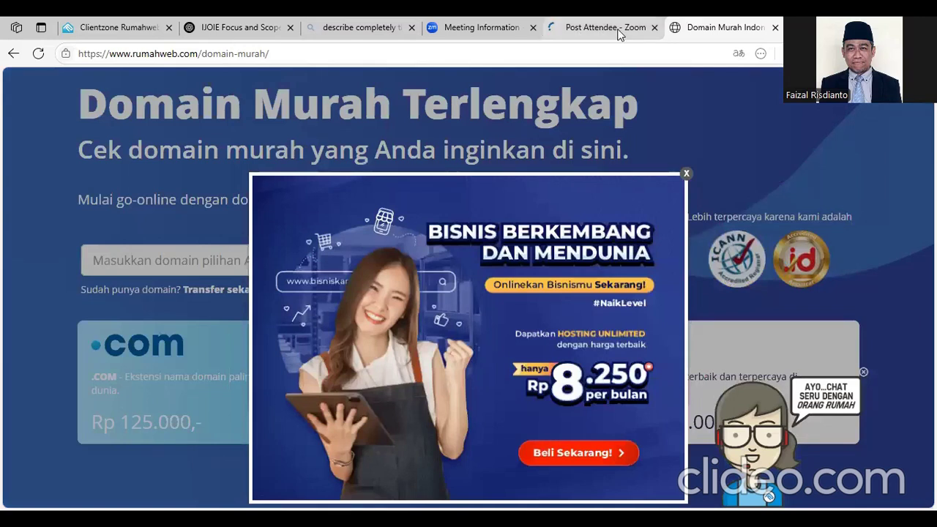
click(215, 248)
text(ijoie)
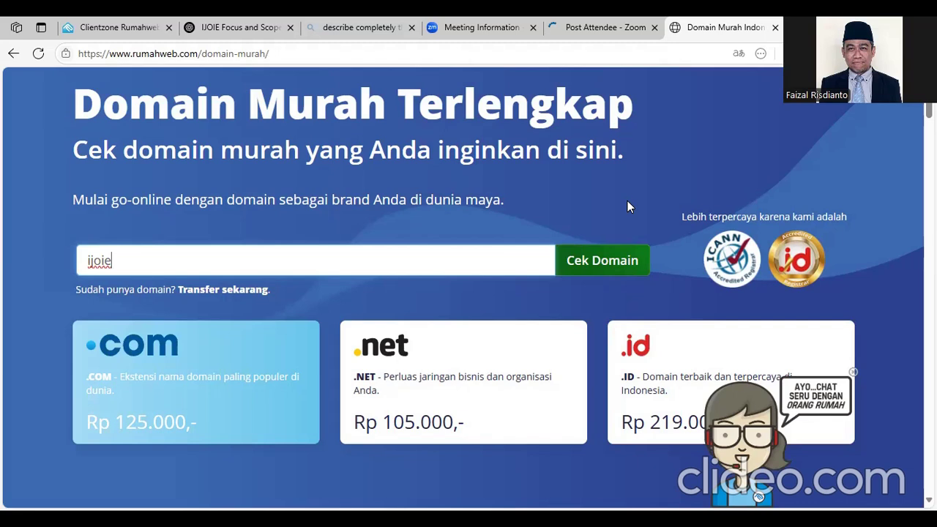
click(612, 260)
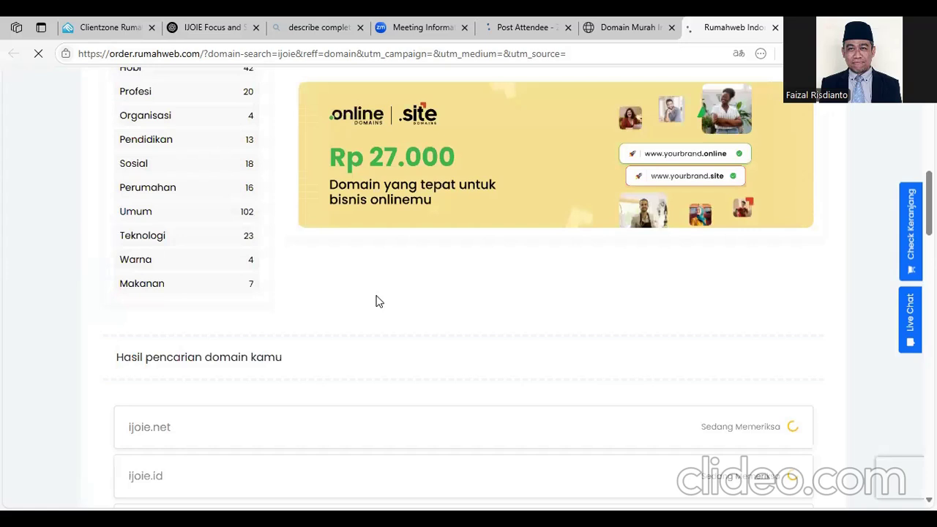
Select the ijoie.org domain for registration and continue to the hosting stage of the order.
scroll(379, 301, down, 4)
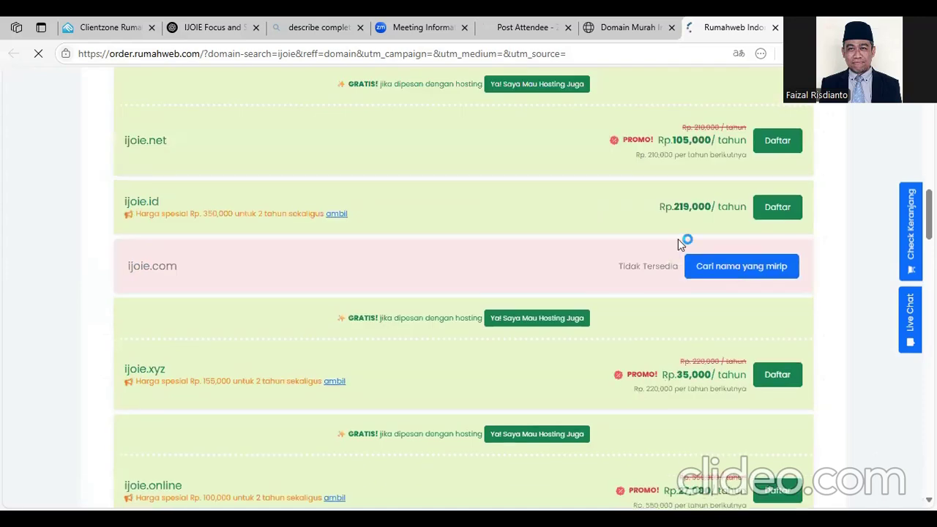
scroll(199, 166, down, 3)
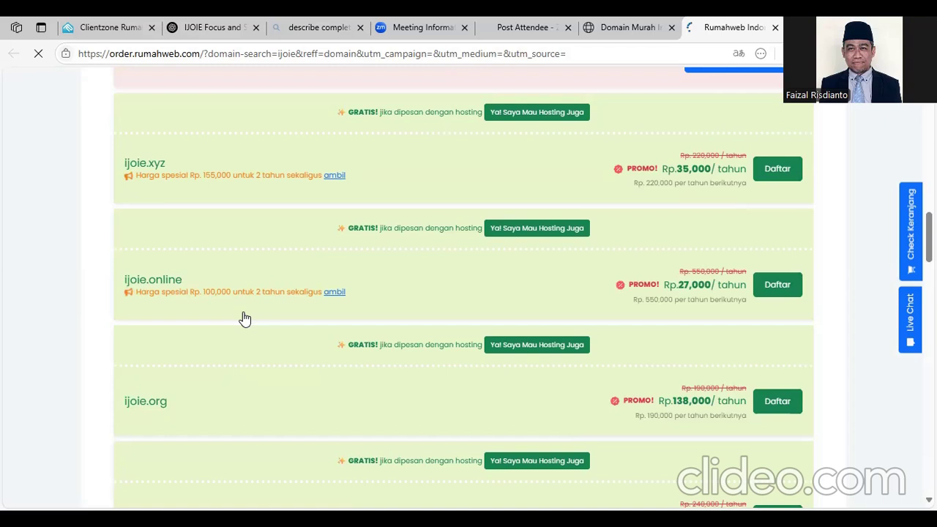
scroll(245, 318, down, 2)
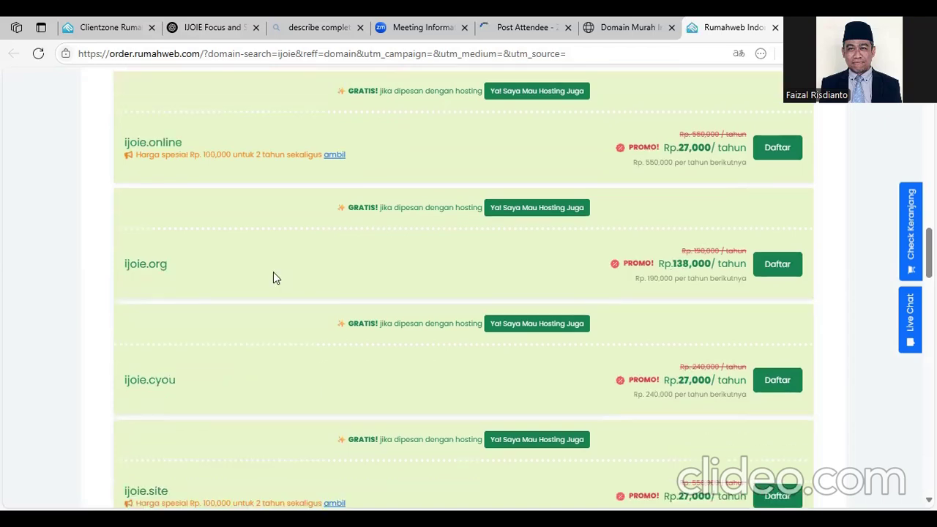
click(779, 266)
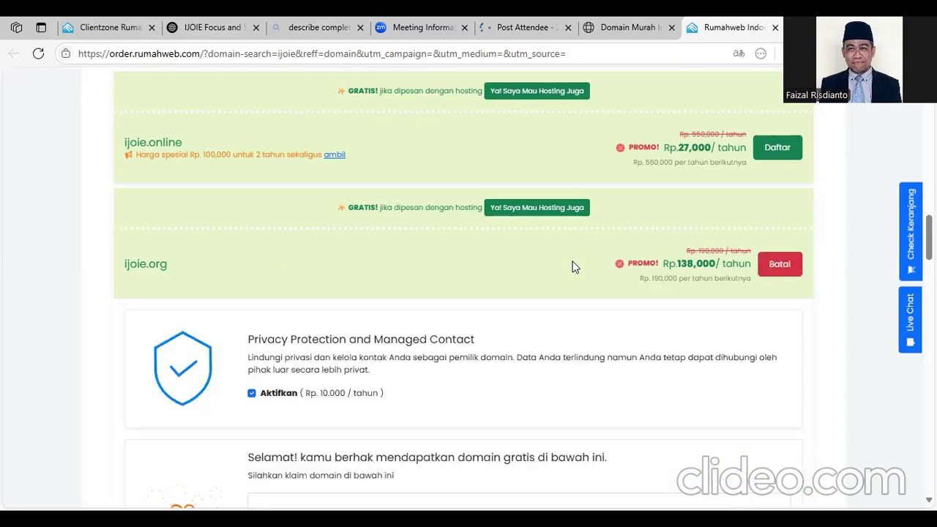
scroll(519, 242, down, 5)
click(519, 240)
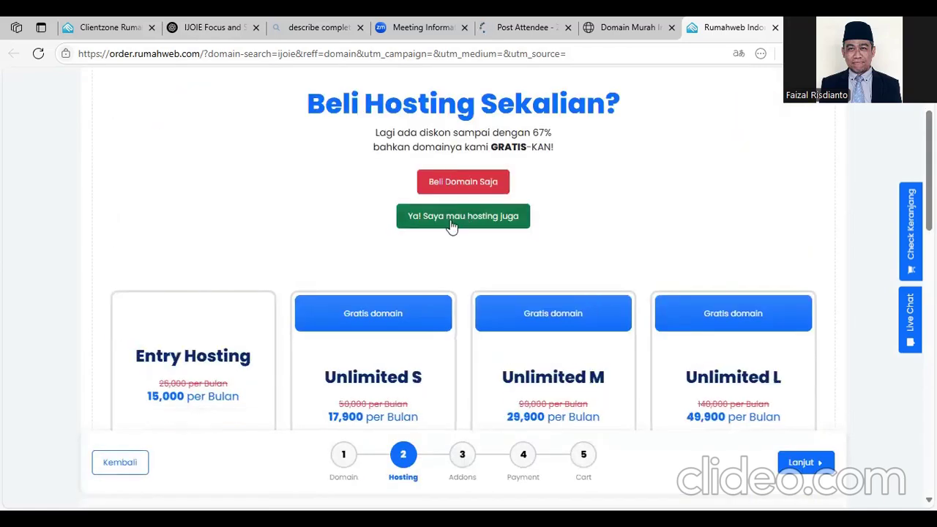
Include hosting in the order, choosing the Unlimited S plan with a period of 1 Tahun.
click(410, 214)
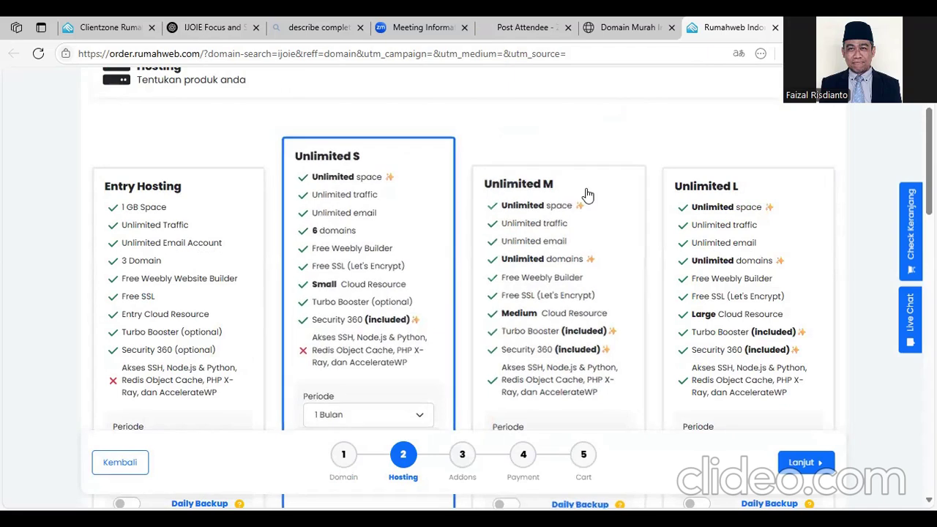
scroll(395, 242, down, 2)
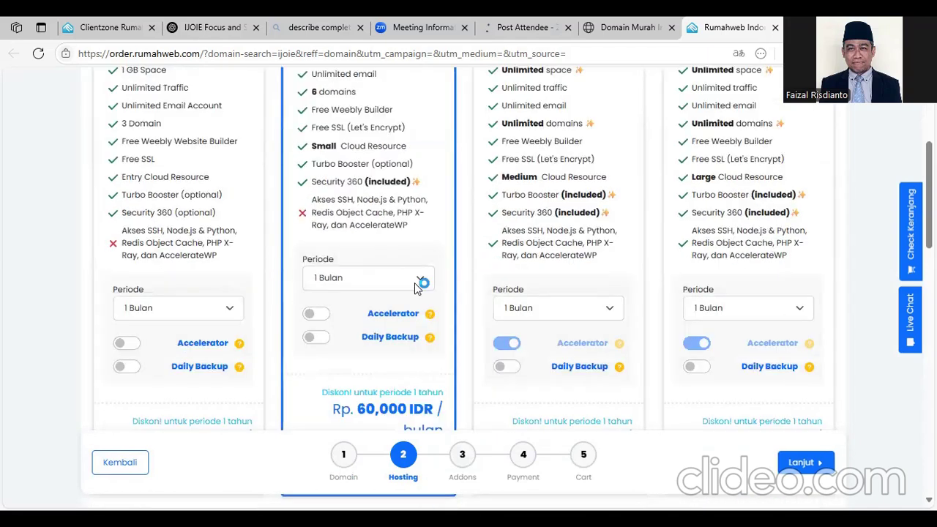
click(414, 283)
scroll(419, 252, up, 2)
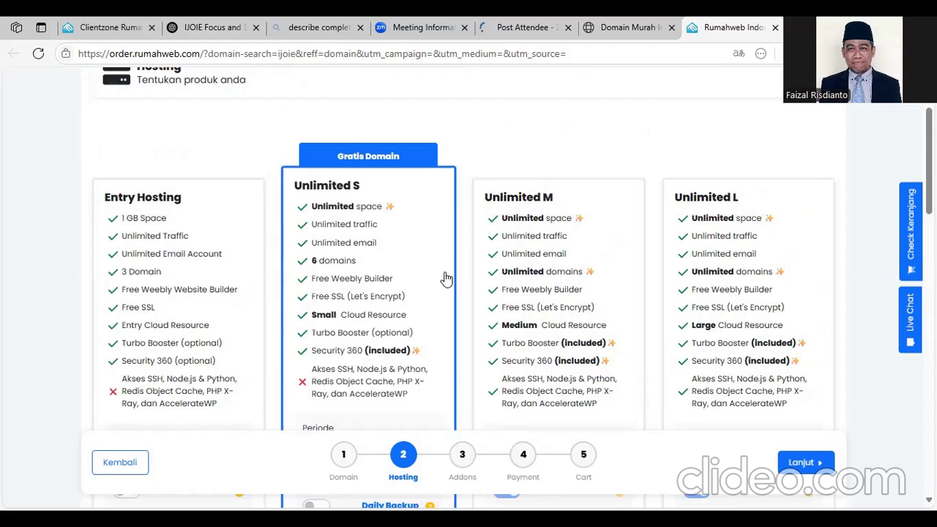
Continue past the add-ons without choosing any and start logging in with the existing account at the payment stage.
scroll(502, 243, down, 15)
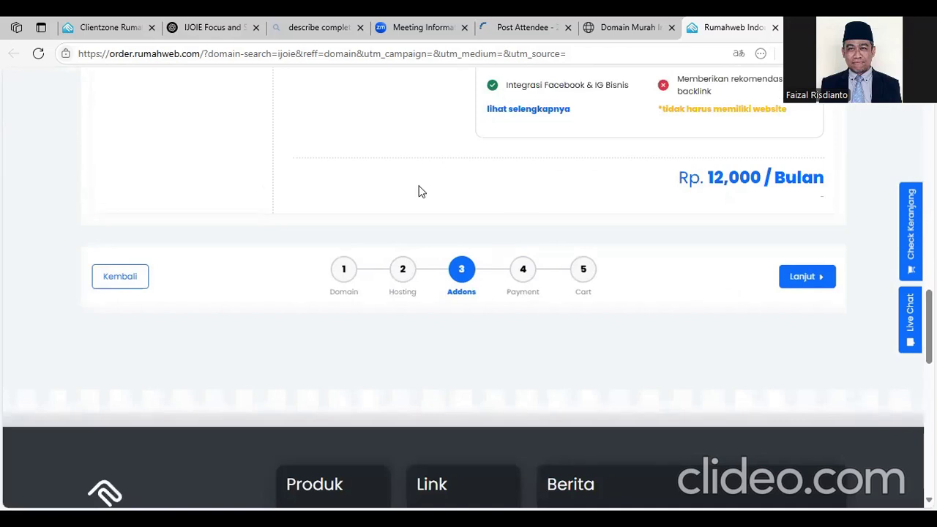
click(655, 224)
scroll(637, 264, down, 3)
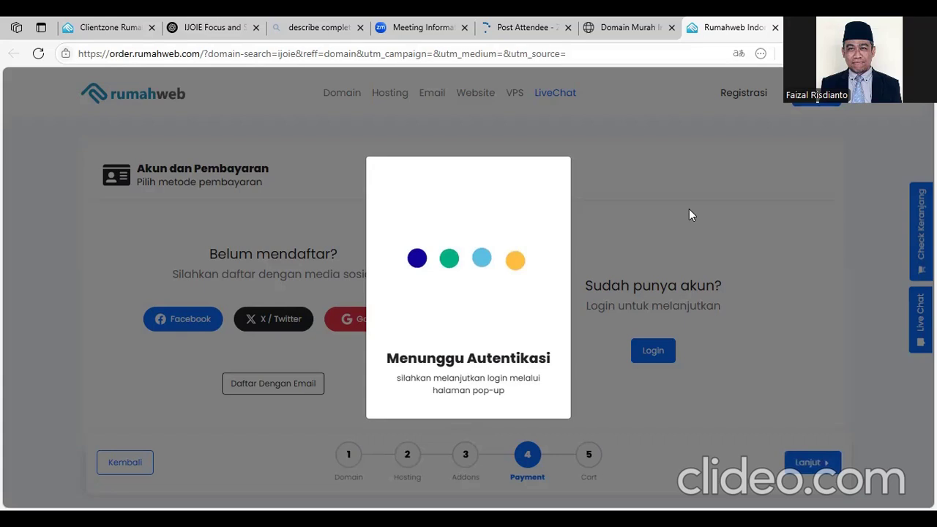
Examine the prices of the existing hosting plans and domains in the client zone for comparison with the order.
key(ctrl+1)
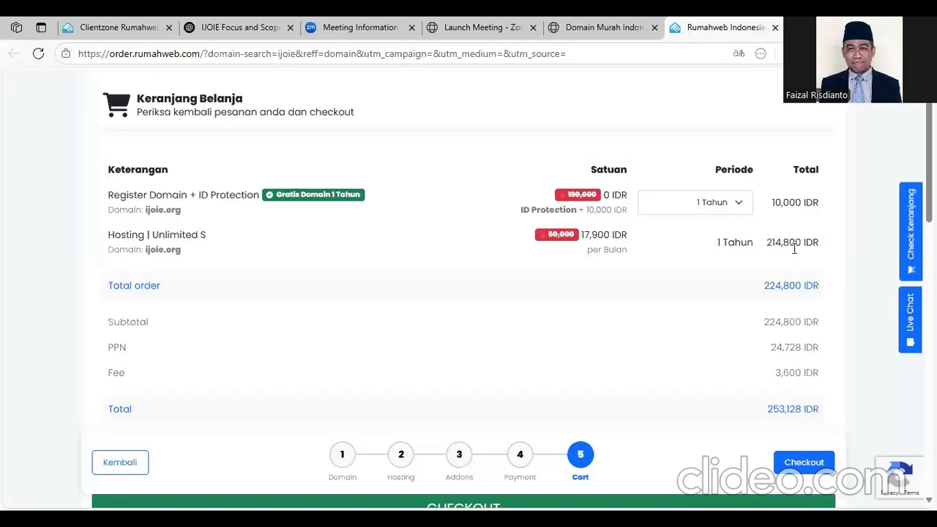
scroll(776, 285, down, 2)
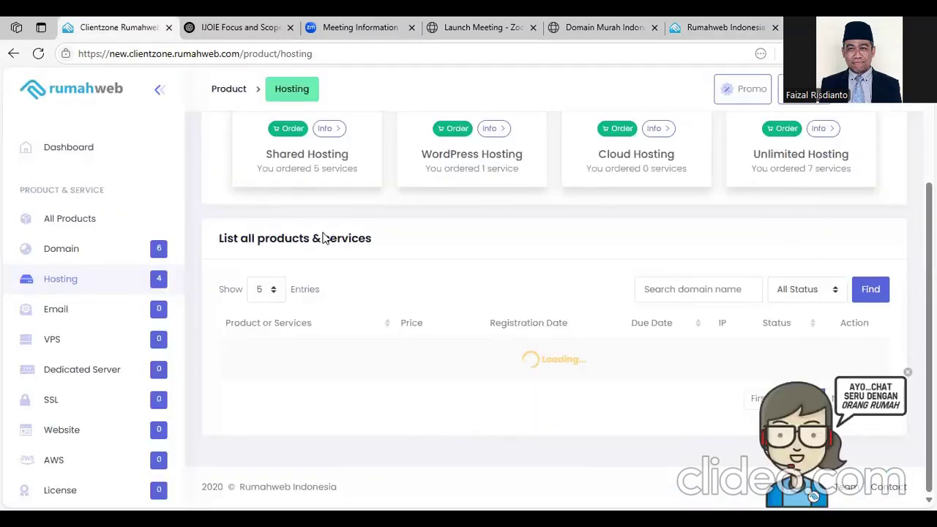
scroll(399, 293, down, 2)
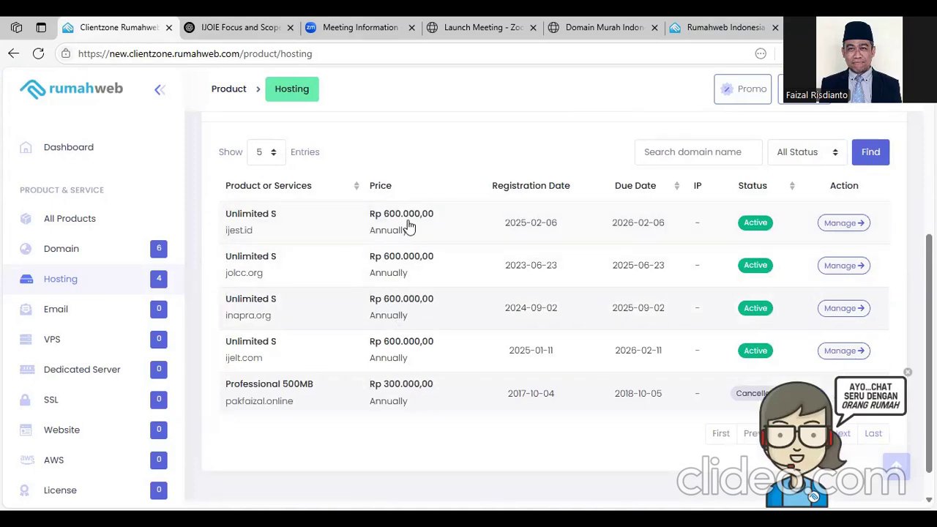
click(134, 253)
scroll(415, 270, down, 1)
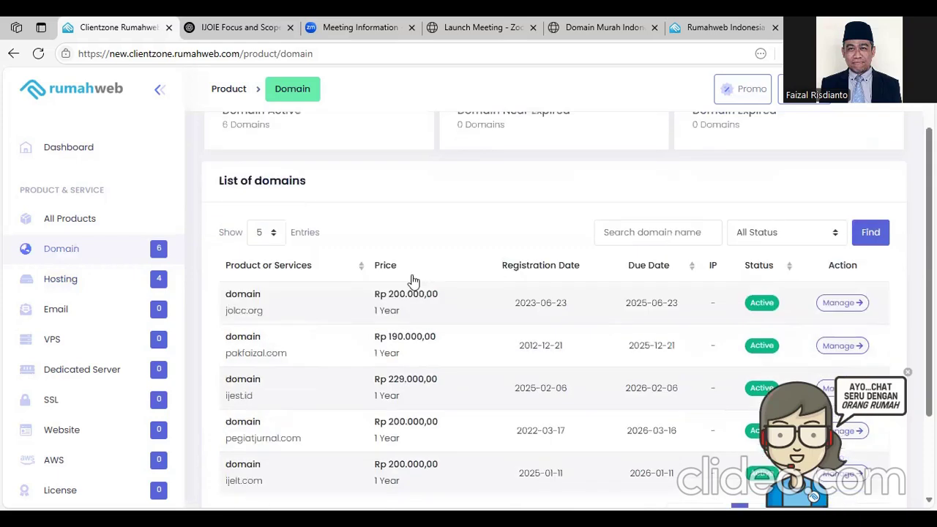
scroll(393, 322, down, 1)
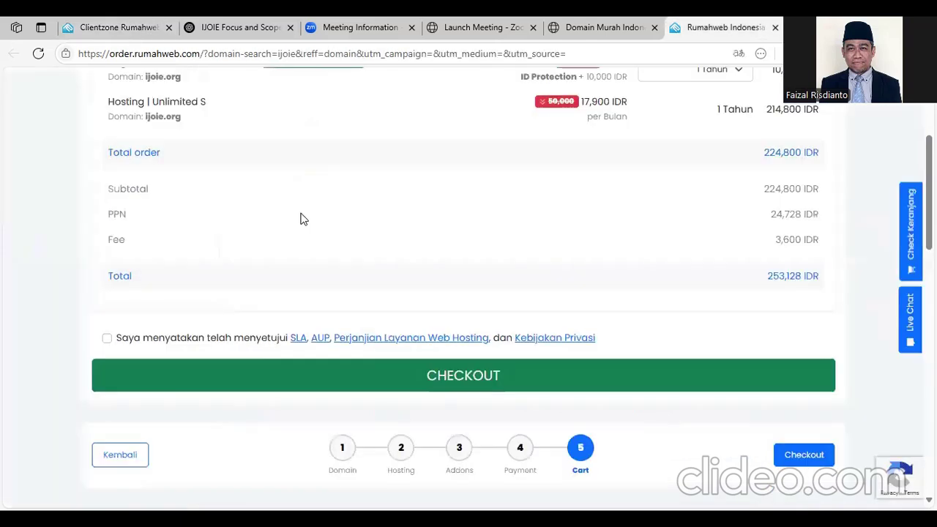
Check out the ijoie.org domain and hosting order, agreeing to the SLA, AUP, web hosting agreement and privacy policy.
scroll(439, 278, down, 1)
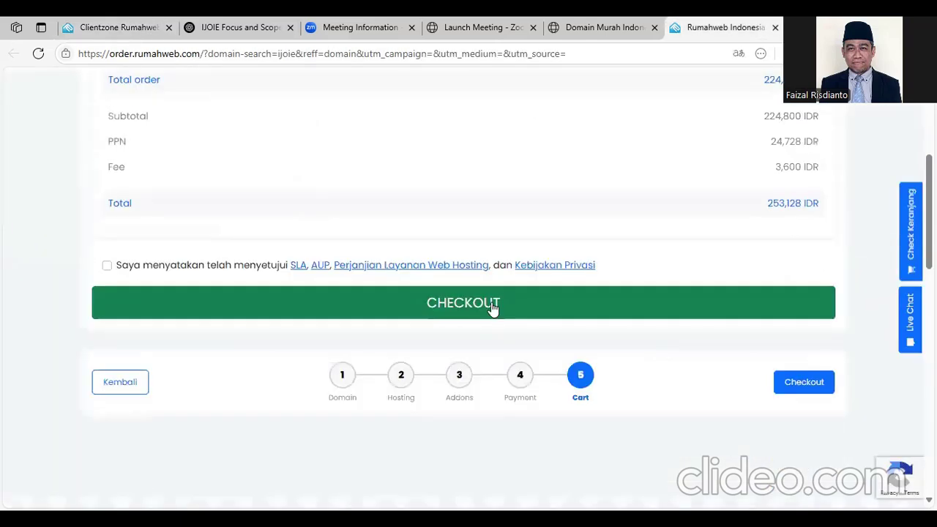
click(493, 307)
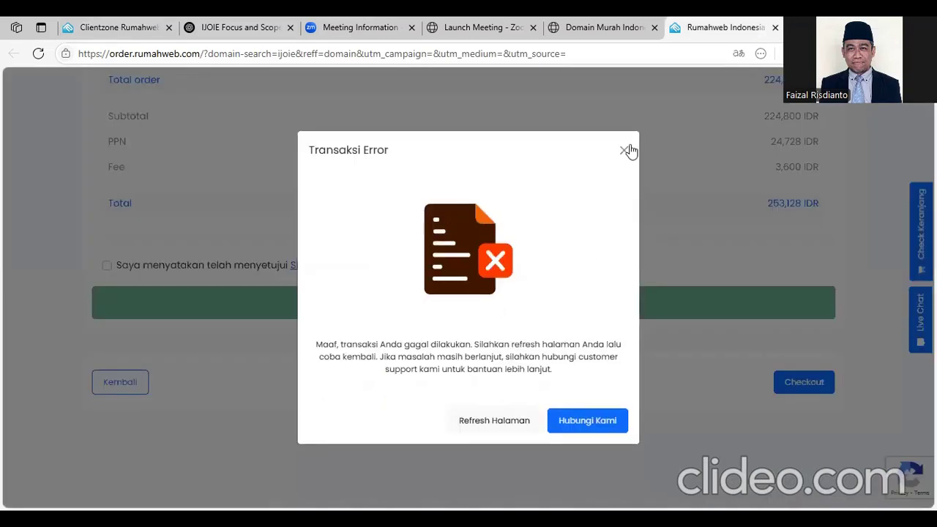
click(624, 151)
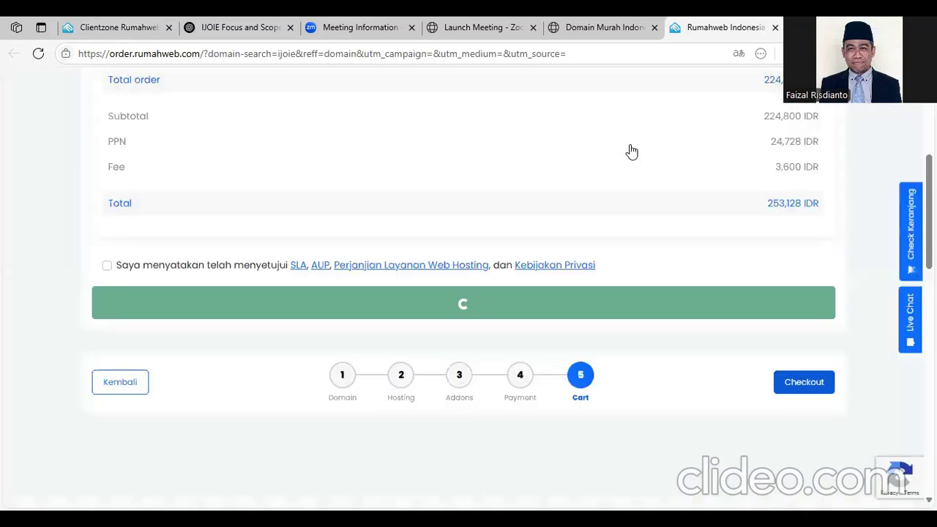
click(107, 268)
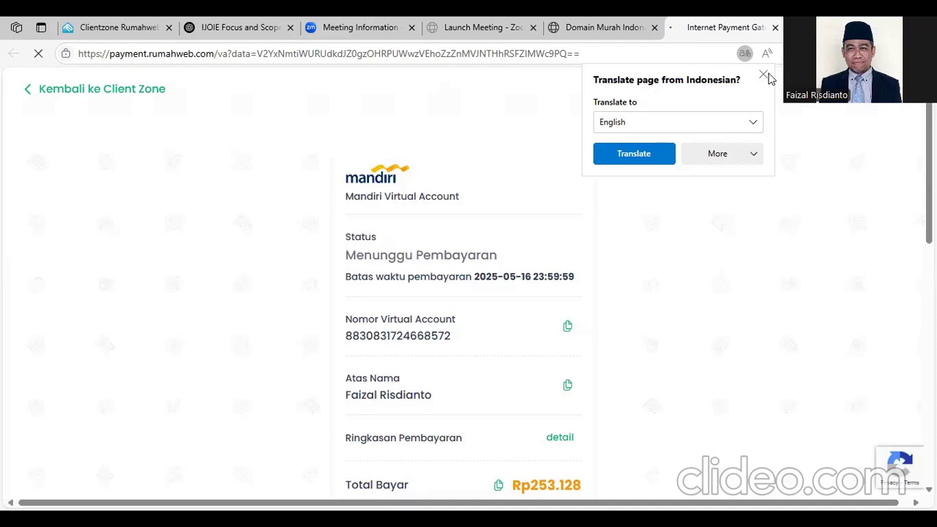
Examine the Mandiri virtual account payment details and the available ways to pay.
scroll(497, 273, down, 2)
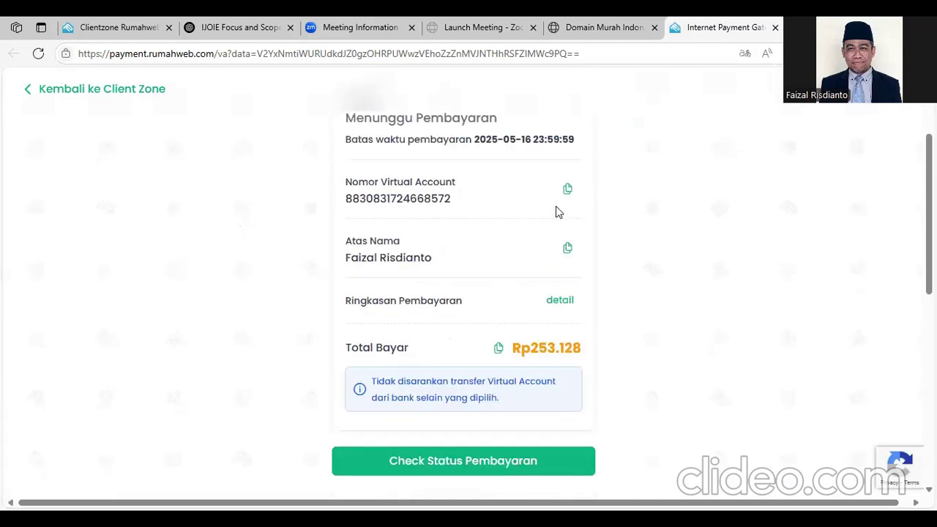
scroll(635, 223, down, 3)
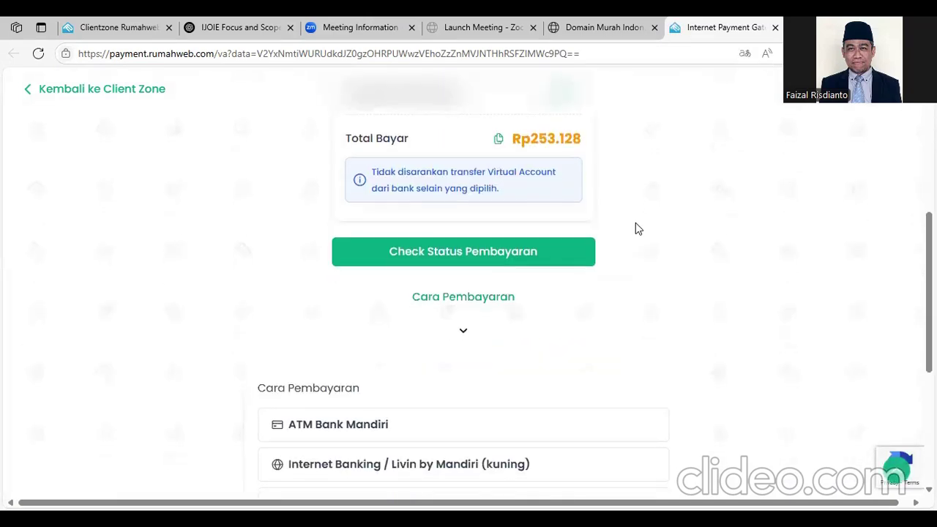
scroll(517, 249, down, 4)
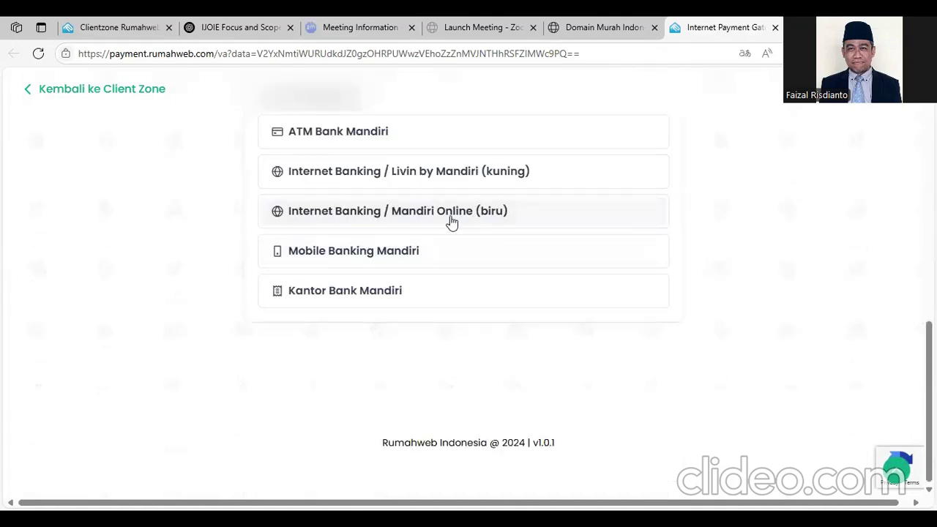
scroll(504, 230, up, 1)
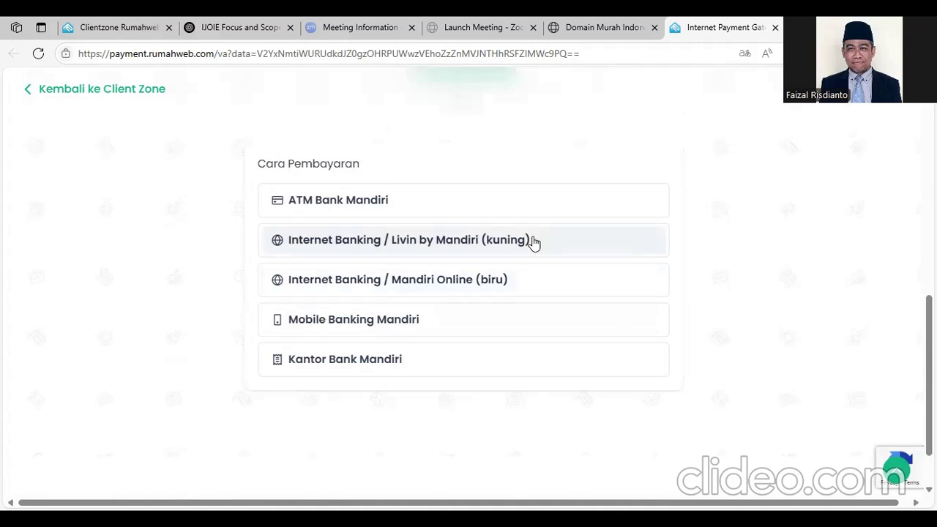
Review the Mandiri virtual account's payment status and the client zone dashboard's overview and invoices.
scroll(259, 128, up, 6)
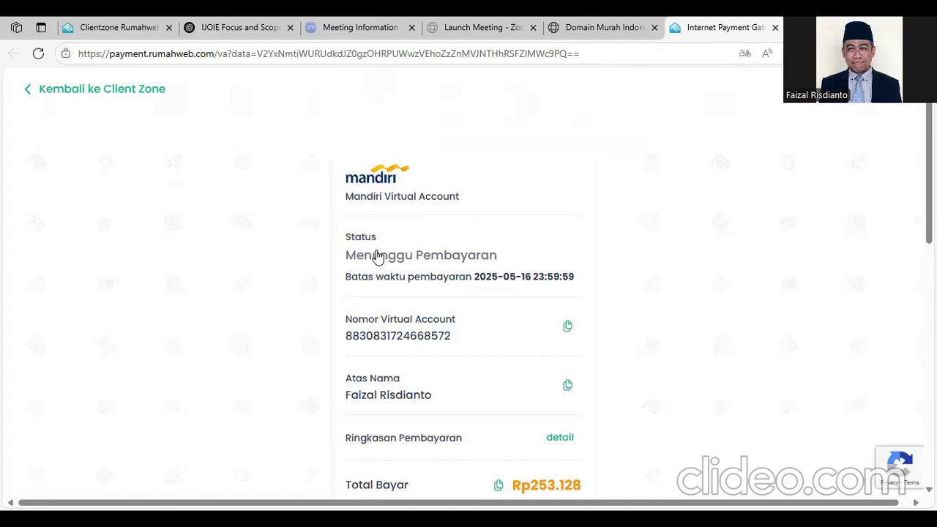
key(ctrl+Tab)
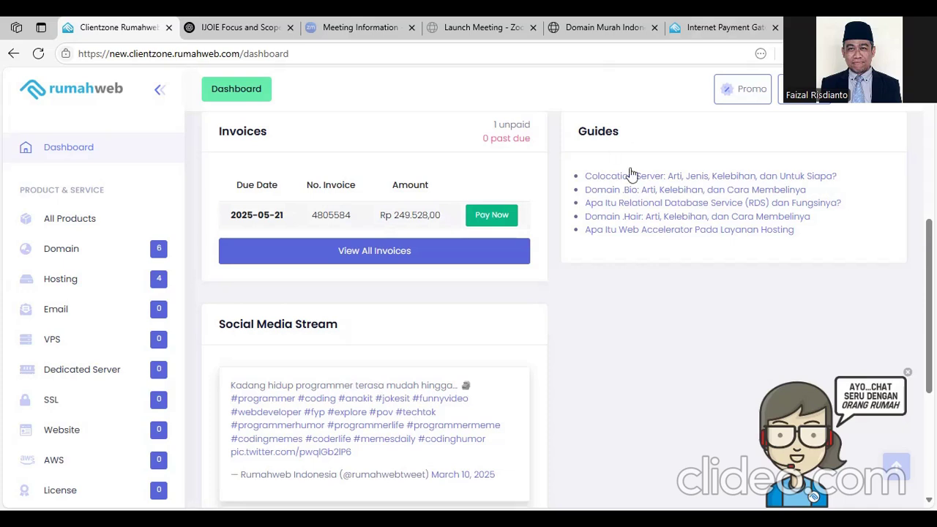
scroll(736, 301, up, 2)
scroll(736, 301, up, 3)
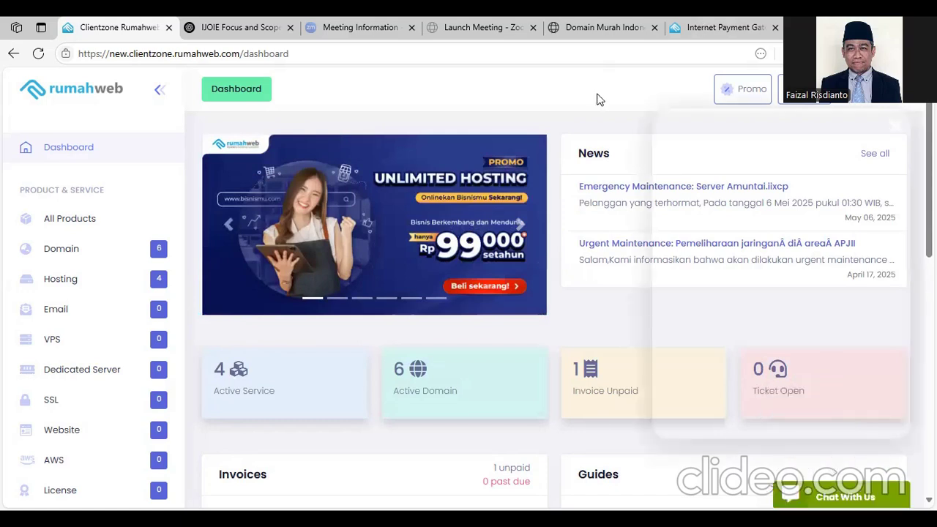
key(ctrl+9)
click(540, 55)
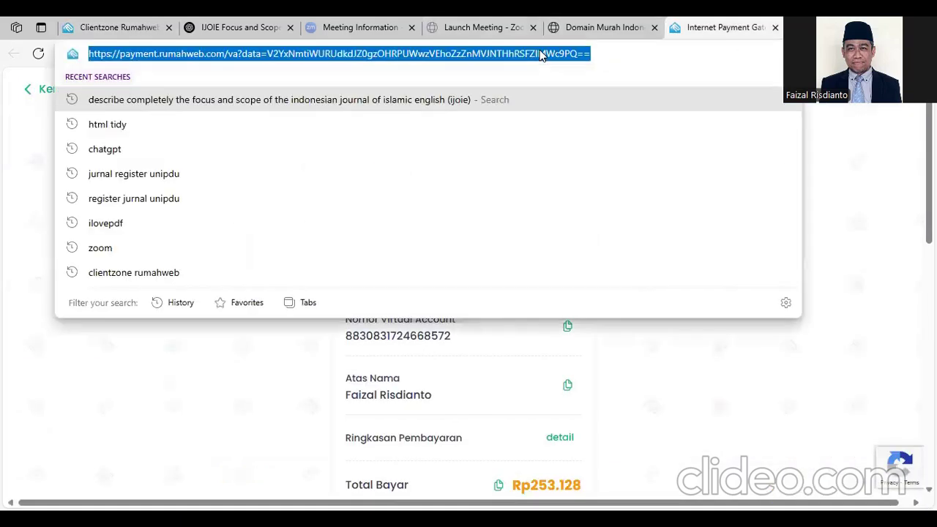
key(Return)
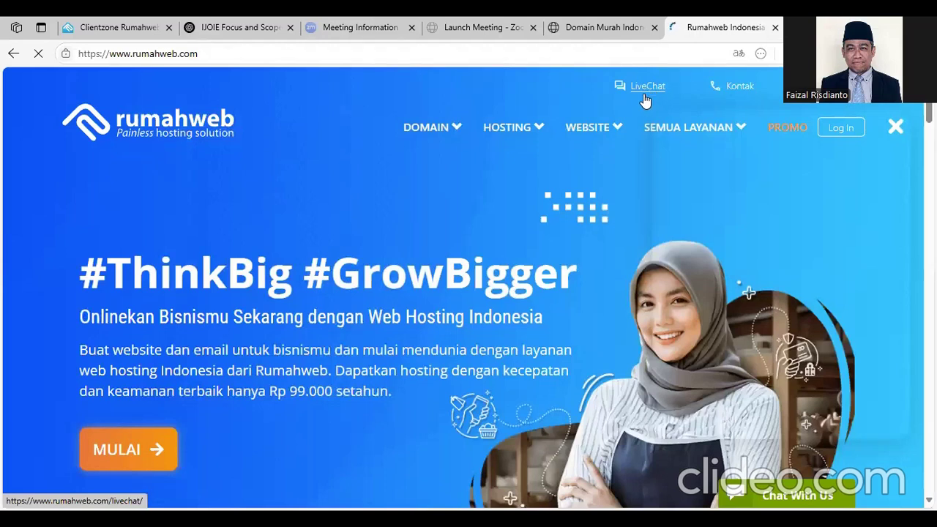
click(645, 94)
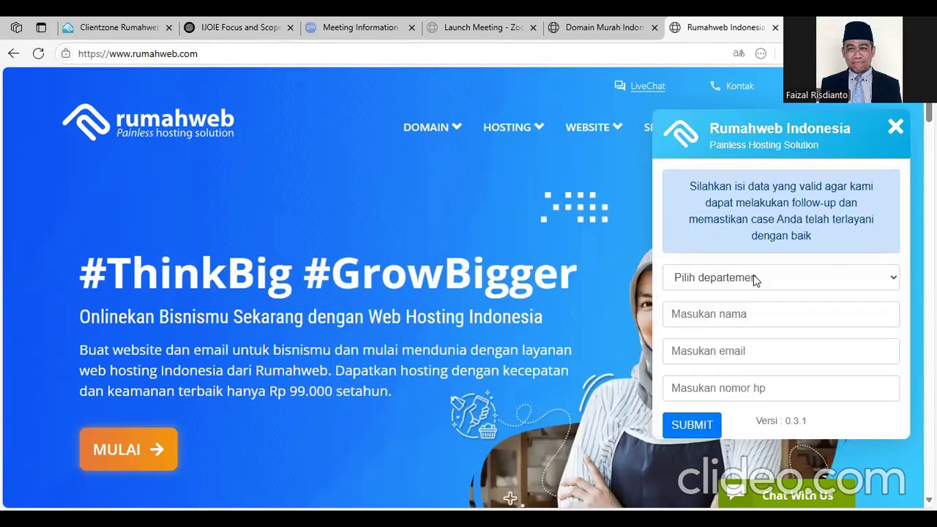
Examine which departments can be chosen in the live chat contact form.
click(735, 278)
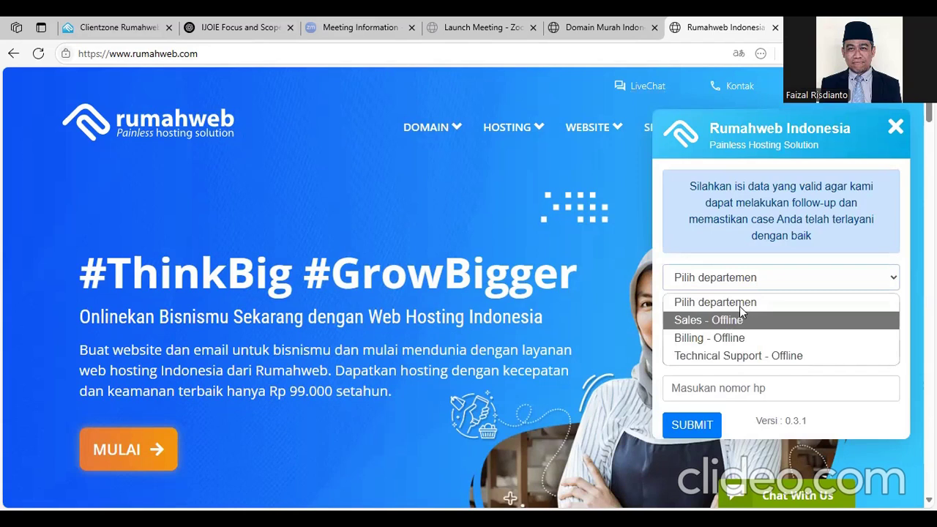
click(755, 277)
click(754, 278)
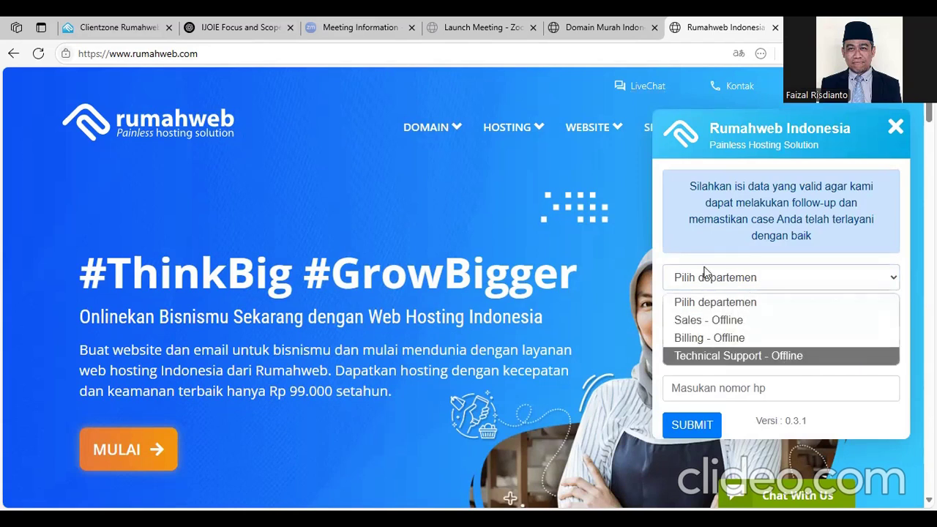